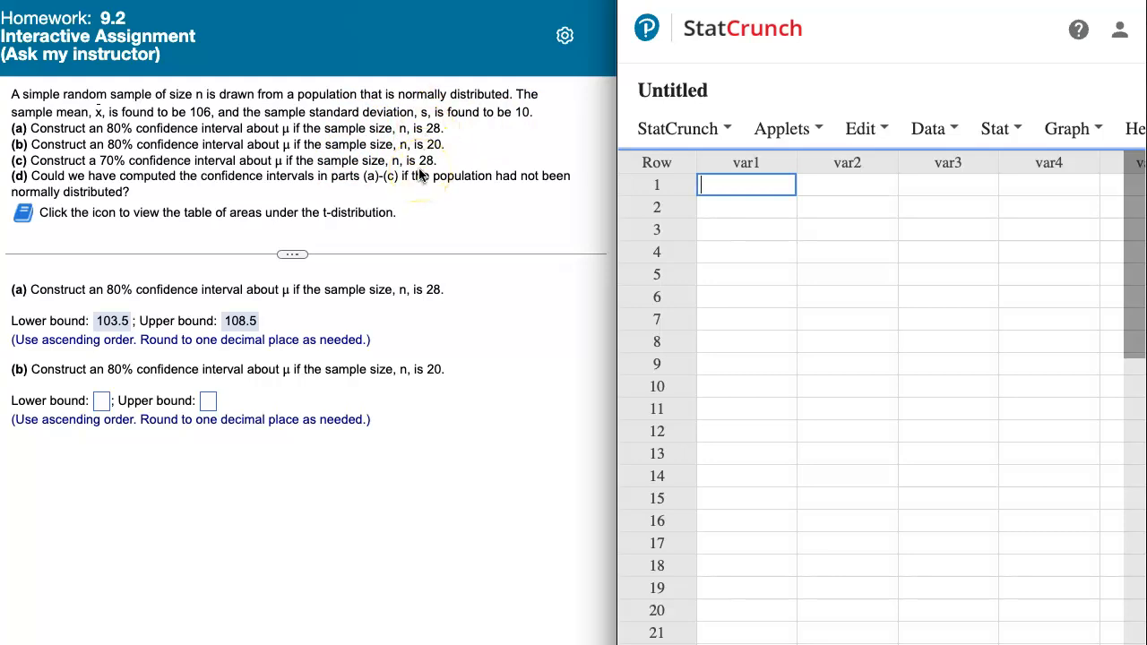
Open the one-sample T statistics dialog for summary data
key(Tab)
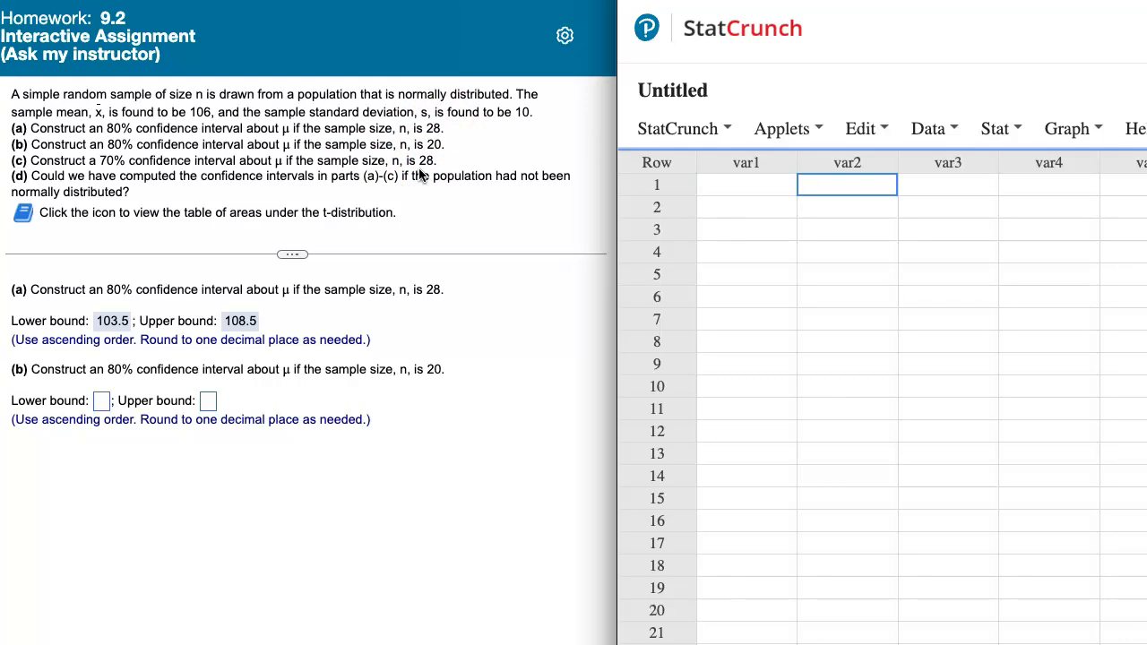
click(1088, 143)
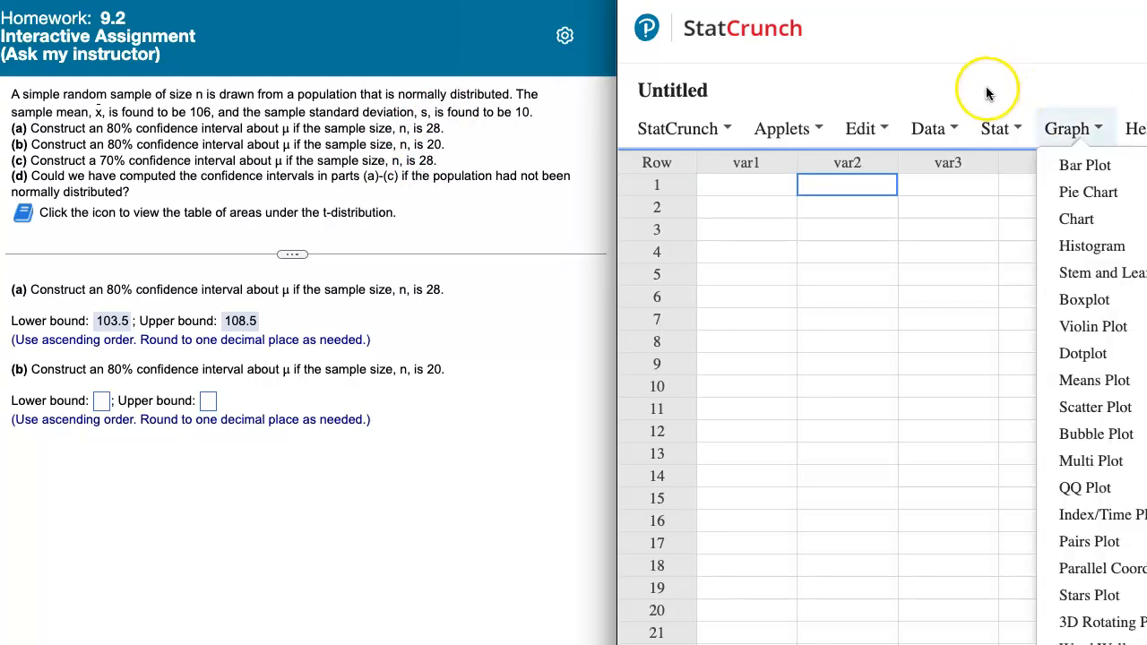
click(989, 135)
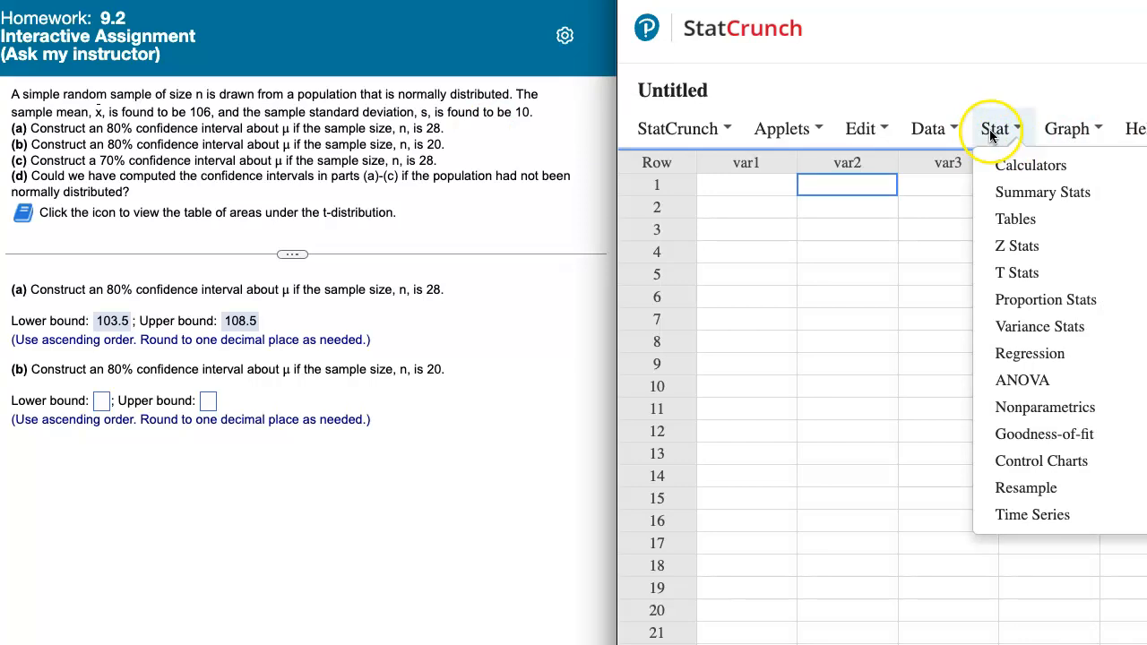
mouse_move(1020, 273)
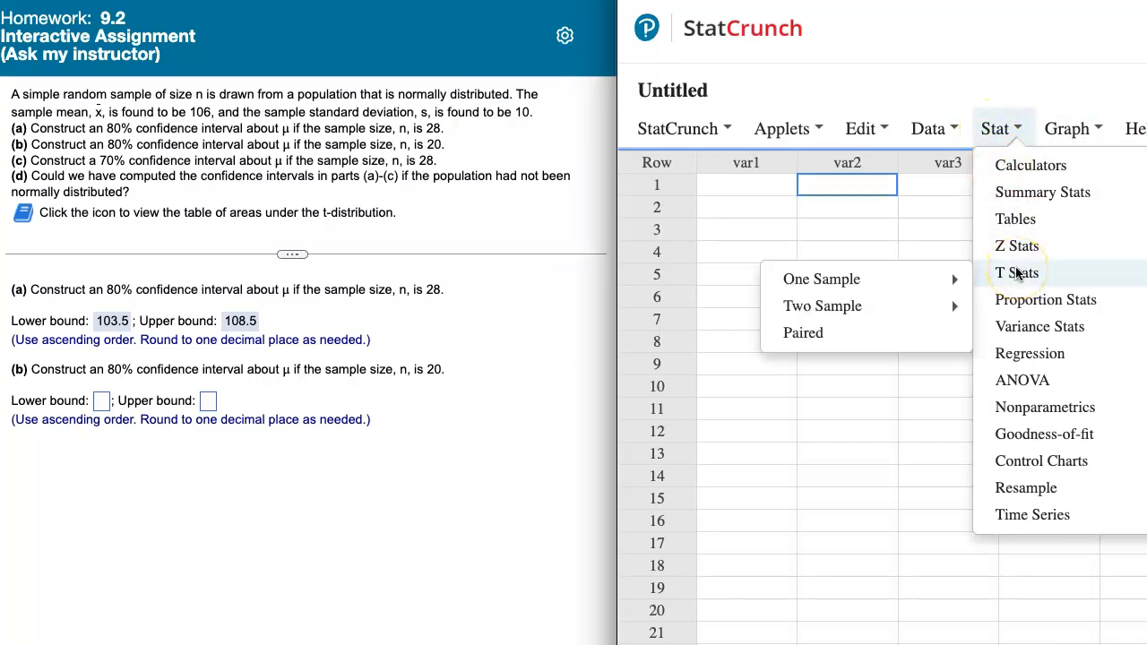
mouse_move(910, 285)
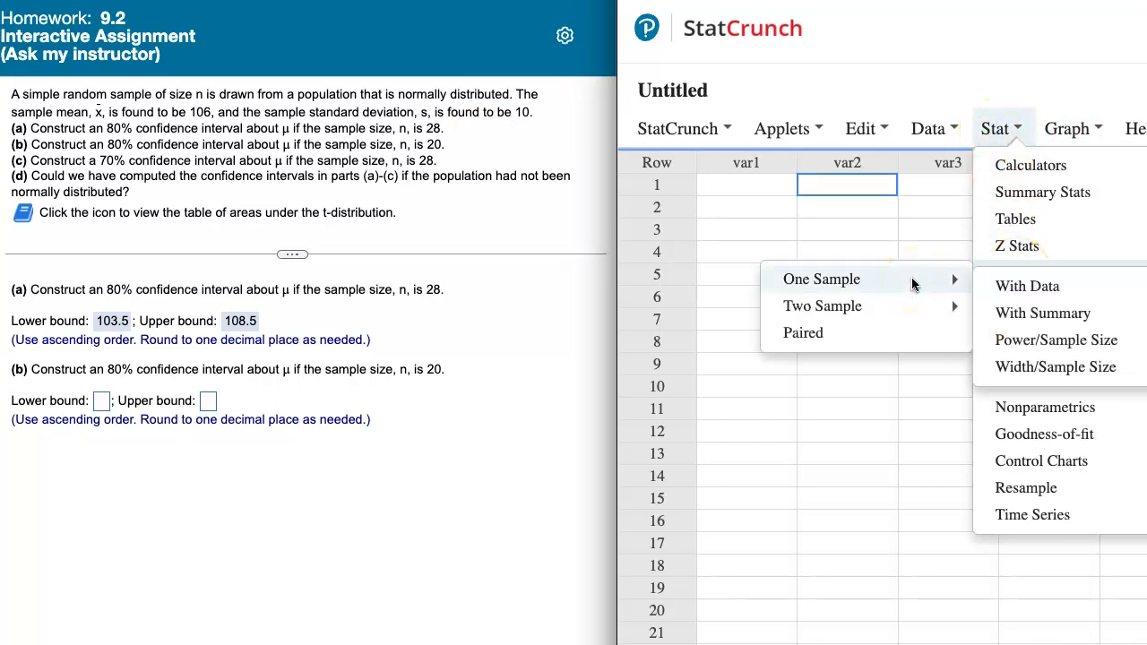
click(1043, 315)
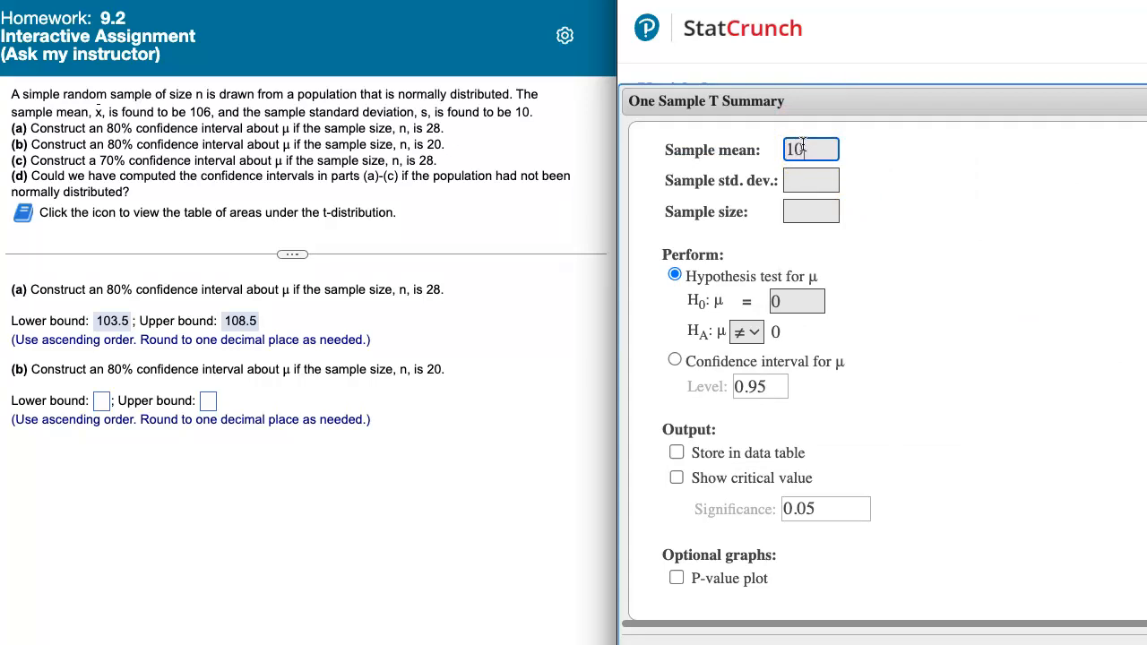
Enter a sample mean of 106, a sample standard deviation of 10 and a sample size of 28
click(802, 180)
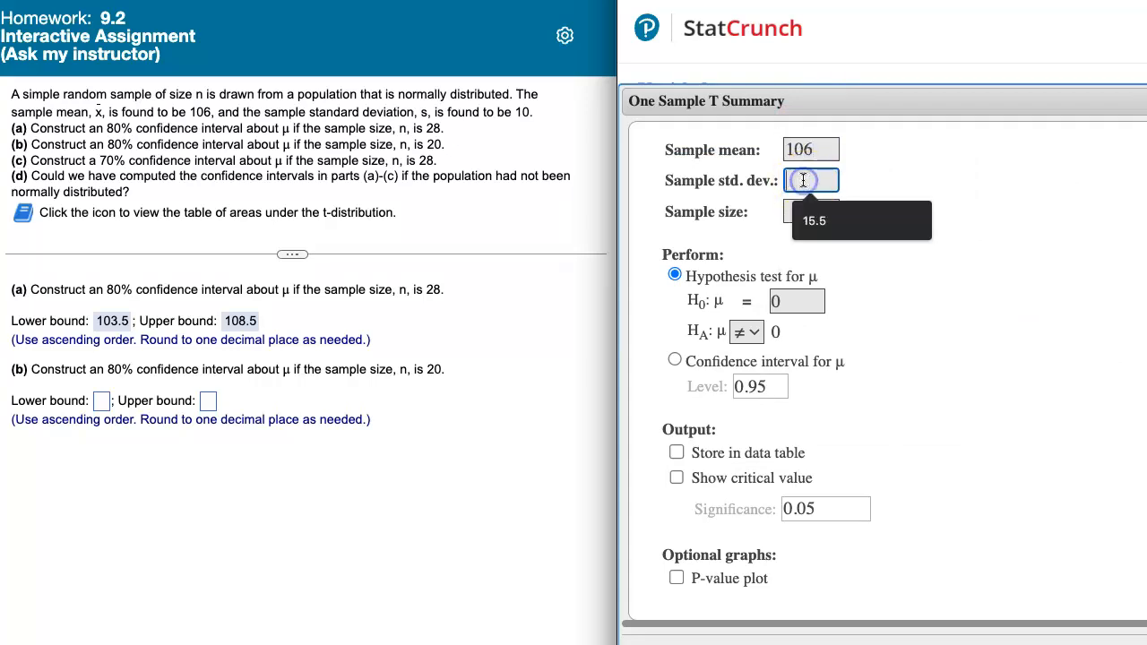
text(10)
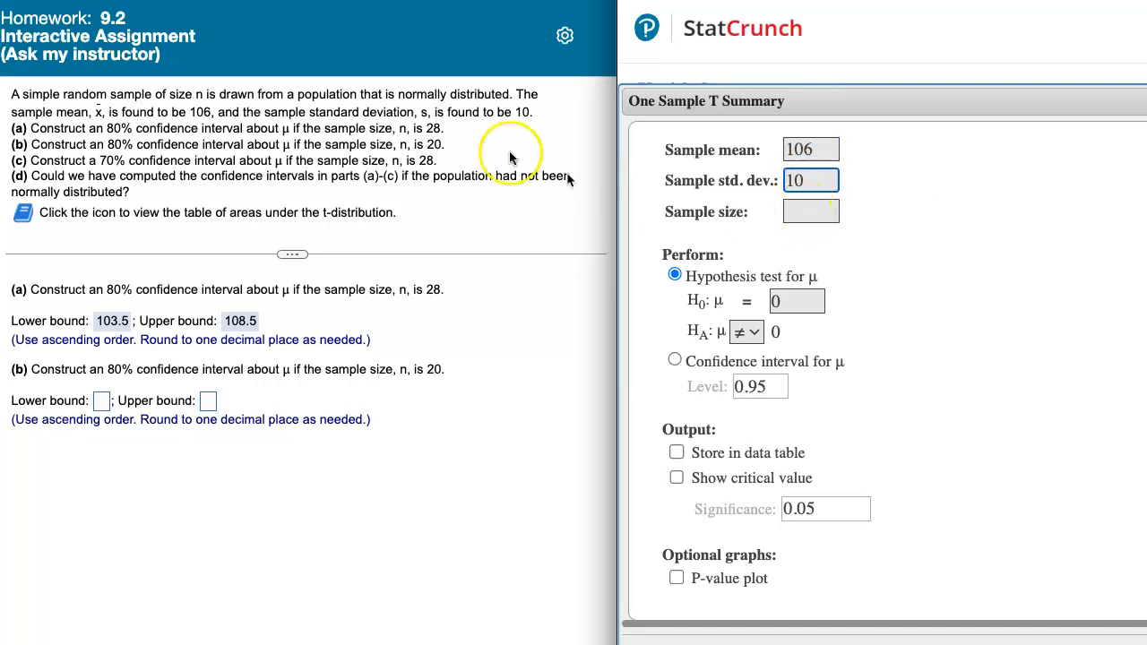
click(806, 212)
text(28)
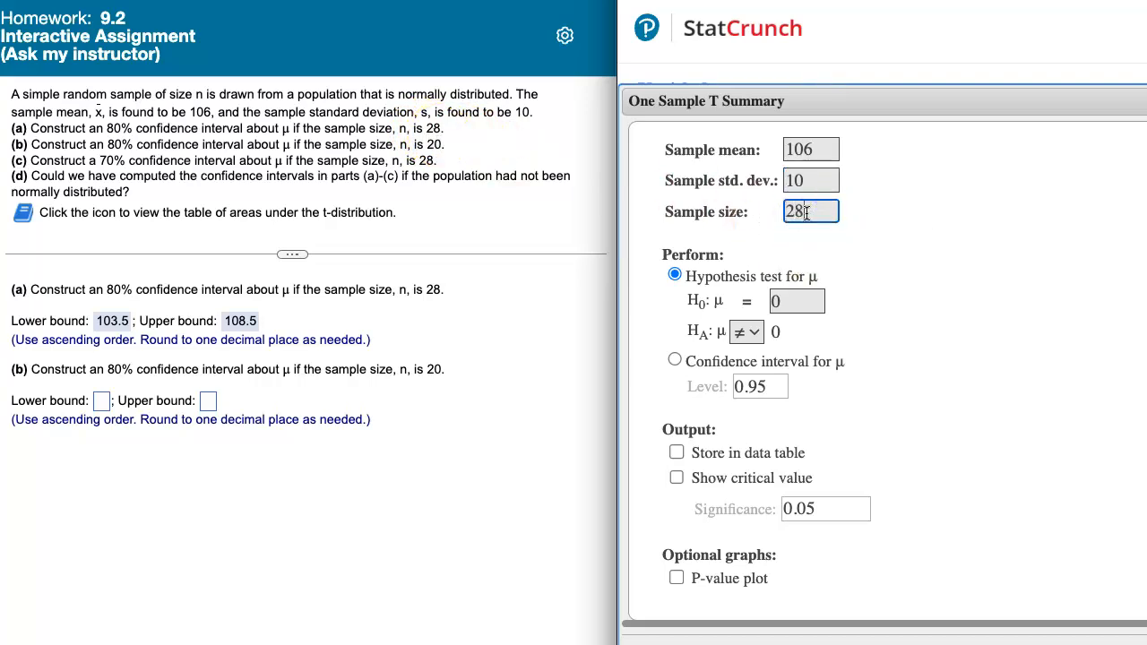
Compute the confidence interval for μ at level 0.80 and move the results window fully into view
click(699, 362)
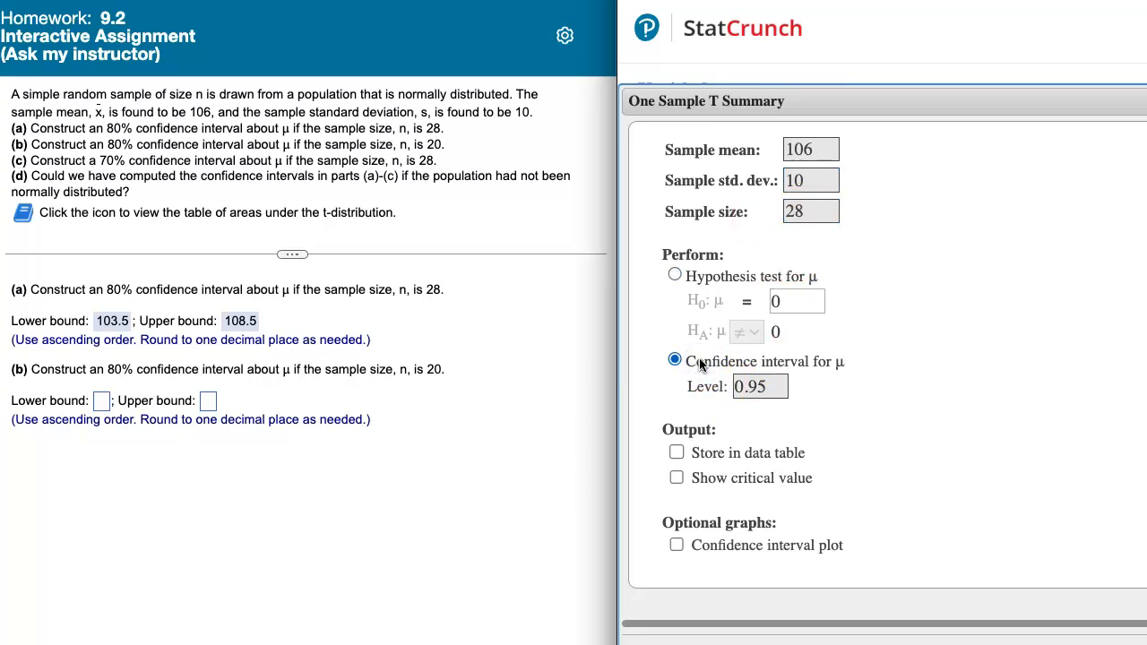
click(777, 391)
key(BackSpace)
key(BackSpace)
text(80)
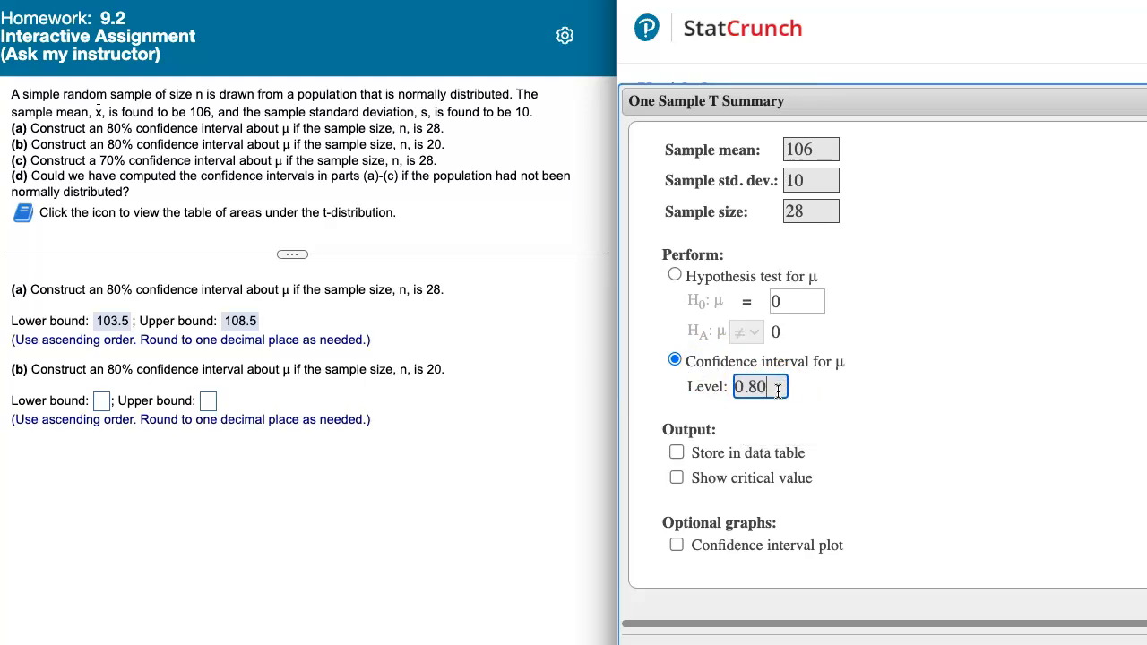
click(775, 408)
click(1141, 641)
drag(1013, 143, 937, 161)
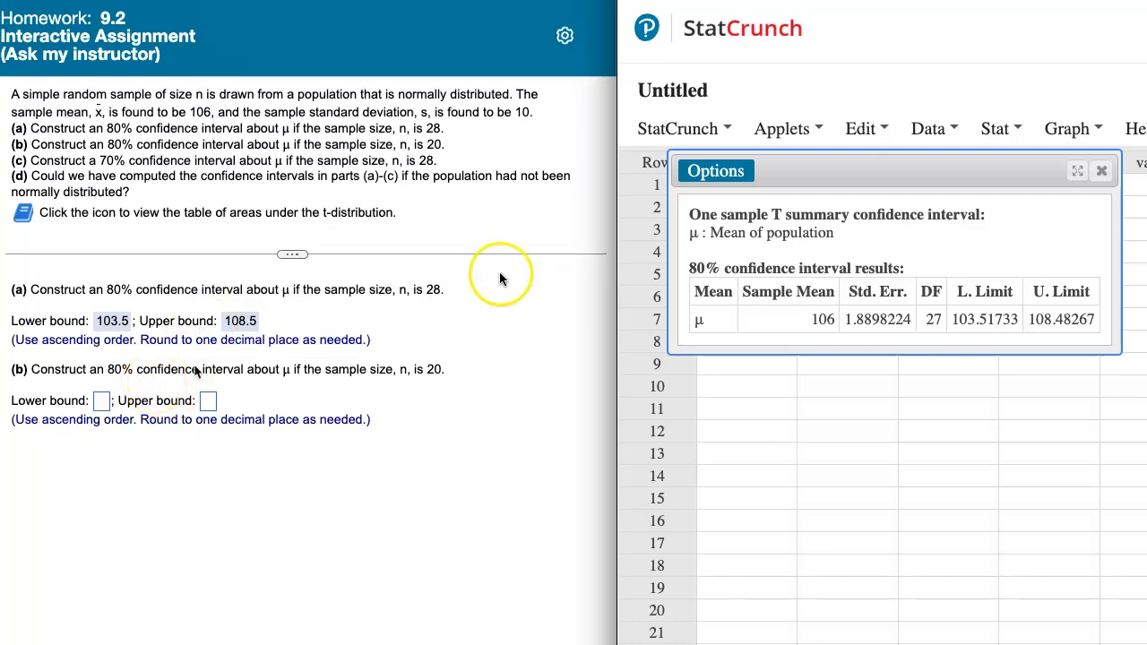
Edit the analysis to a sample size of 20, recompute the interval and move the results window fully into view
click(719, 172)
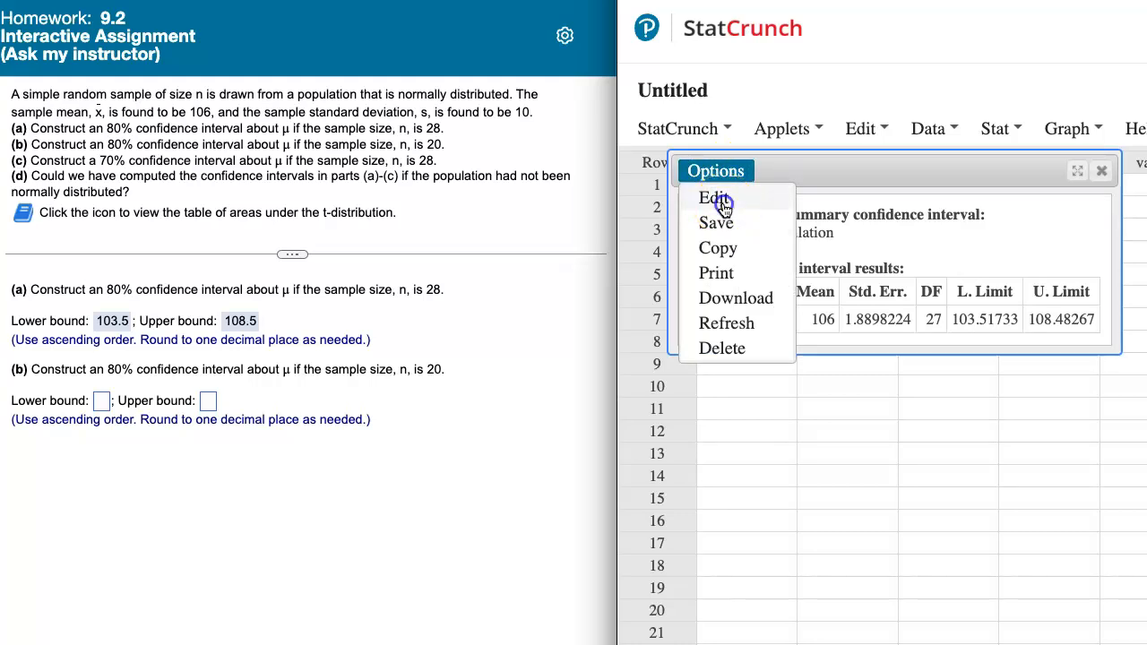
click(724, 199)
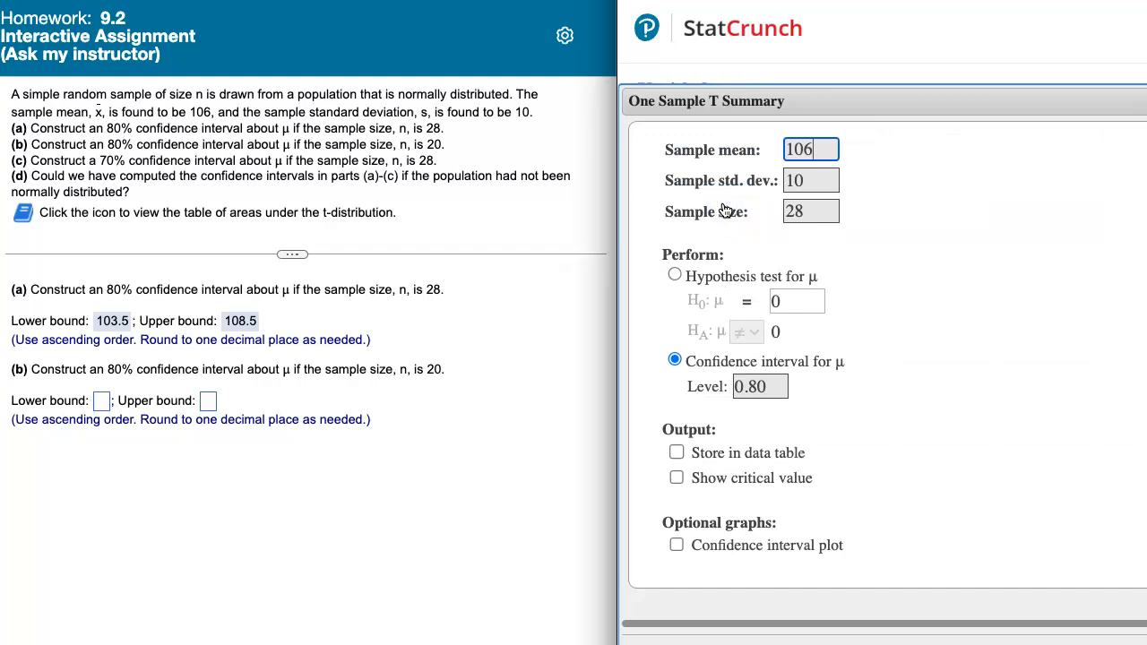
click(869, 202)
click(818, 211)
key(BackSpace)
text(0)
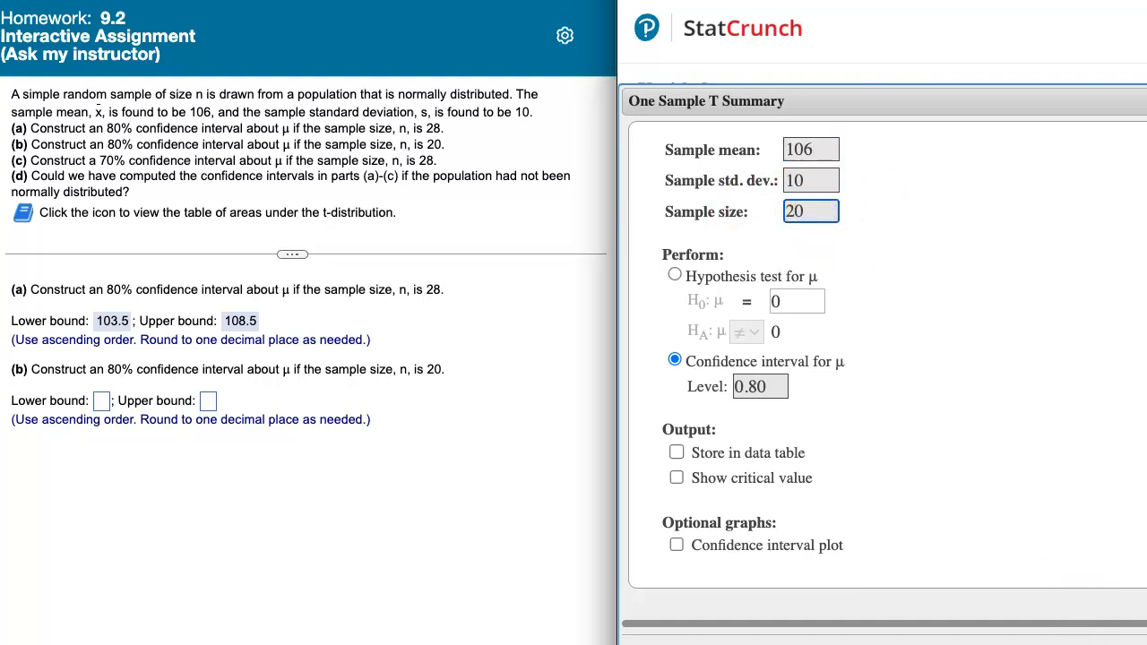
click(1143, 642)
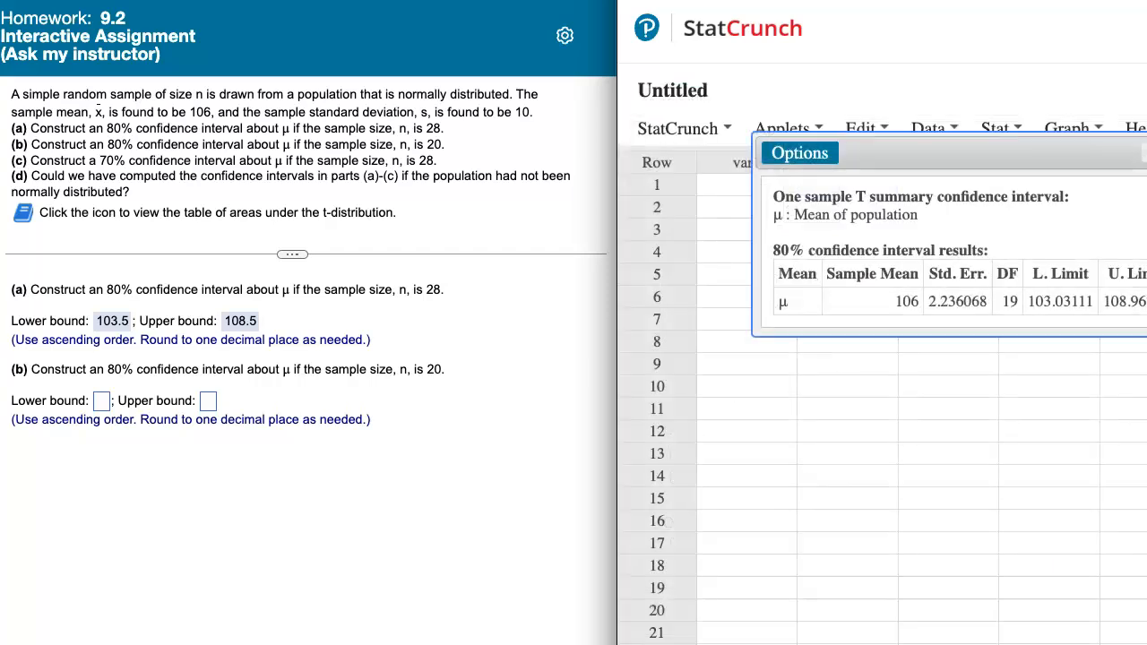
drag(988, 148, 927, 166)
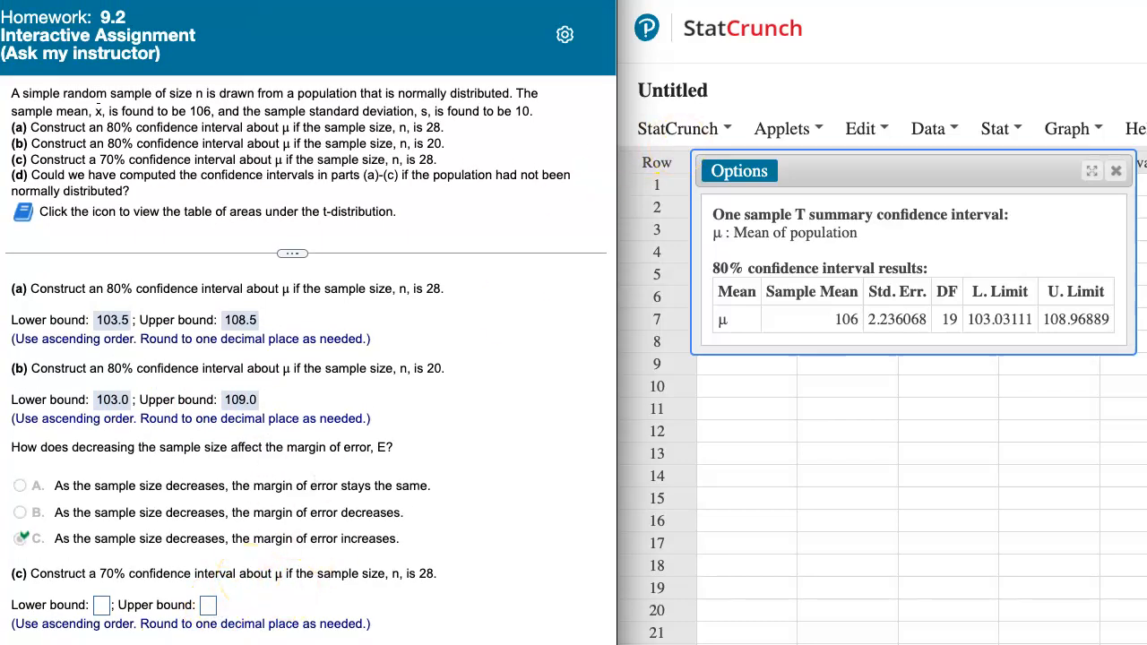
Edit the analysis to sample size 28 and confidence level 0.70, recompute, and bring the results window fully into view
click(741, 171)
click(744, 197)
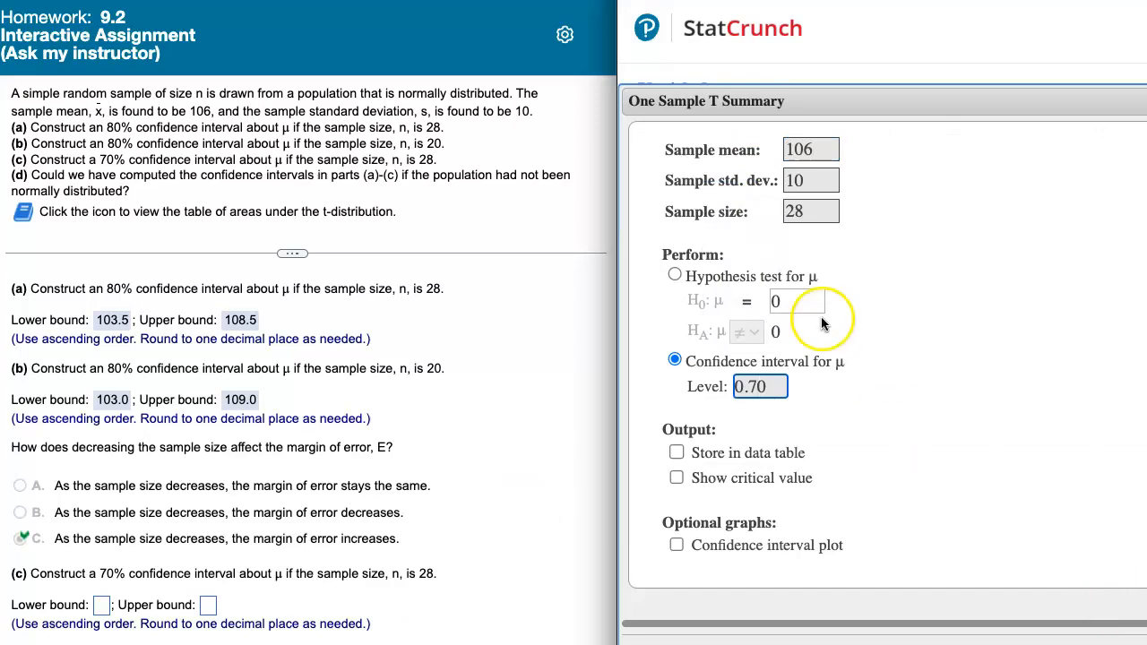
click(1085, 639)
drag(997, 158, 921, 188)
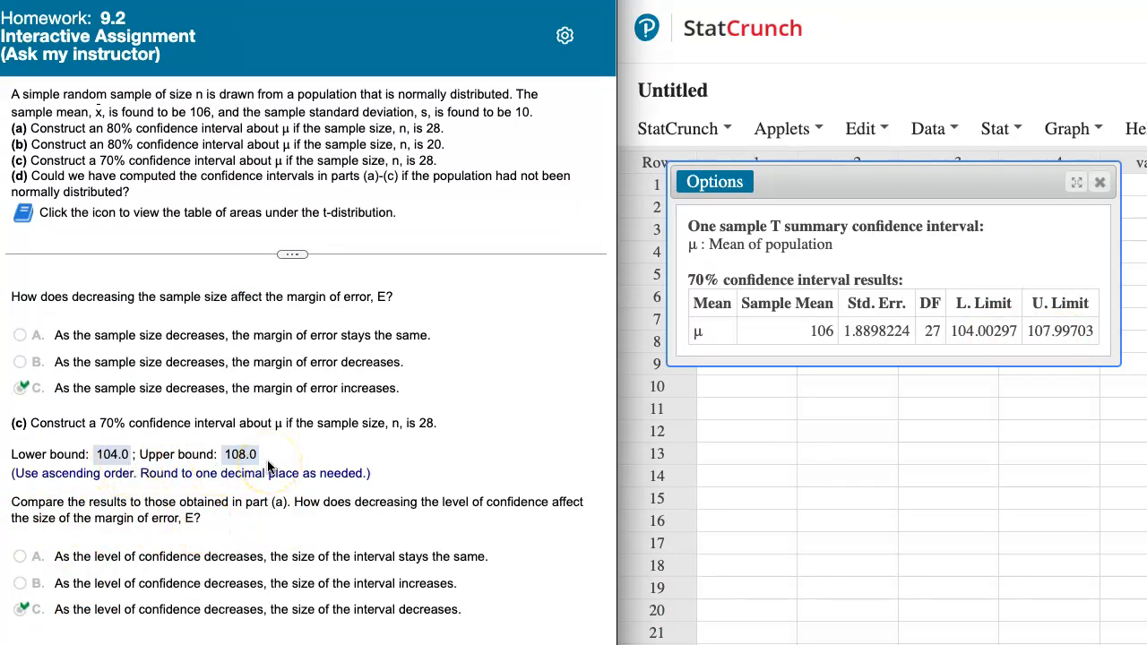
Compare the part (a) and part (c) intervals in the homework and review the answers through part (d)
scroll(267, 465, up, 3)
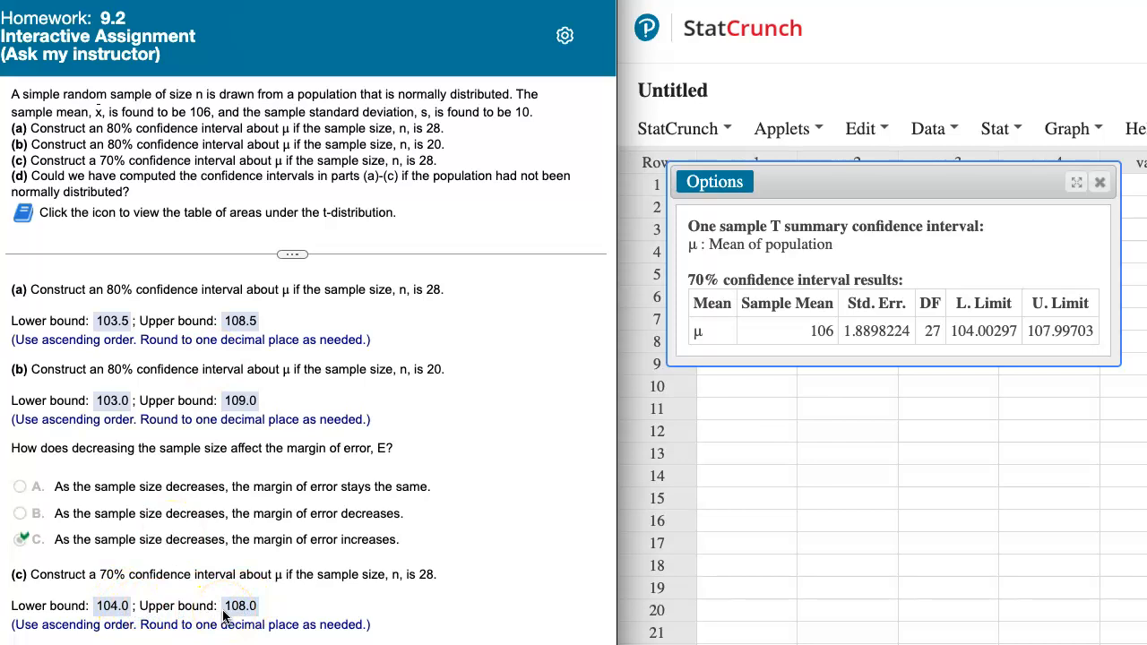
scroll(224, 614, down, 1)
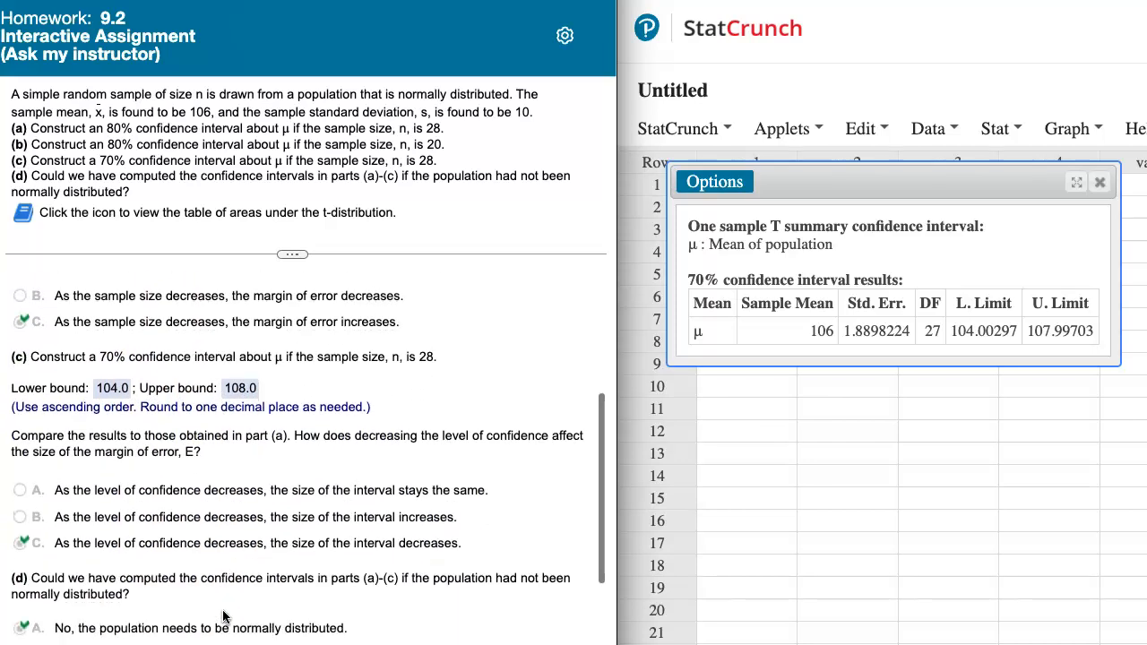
scroll(225, 616, up, 1)
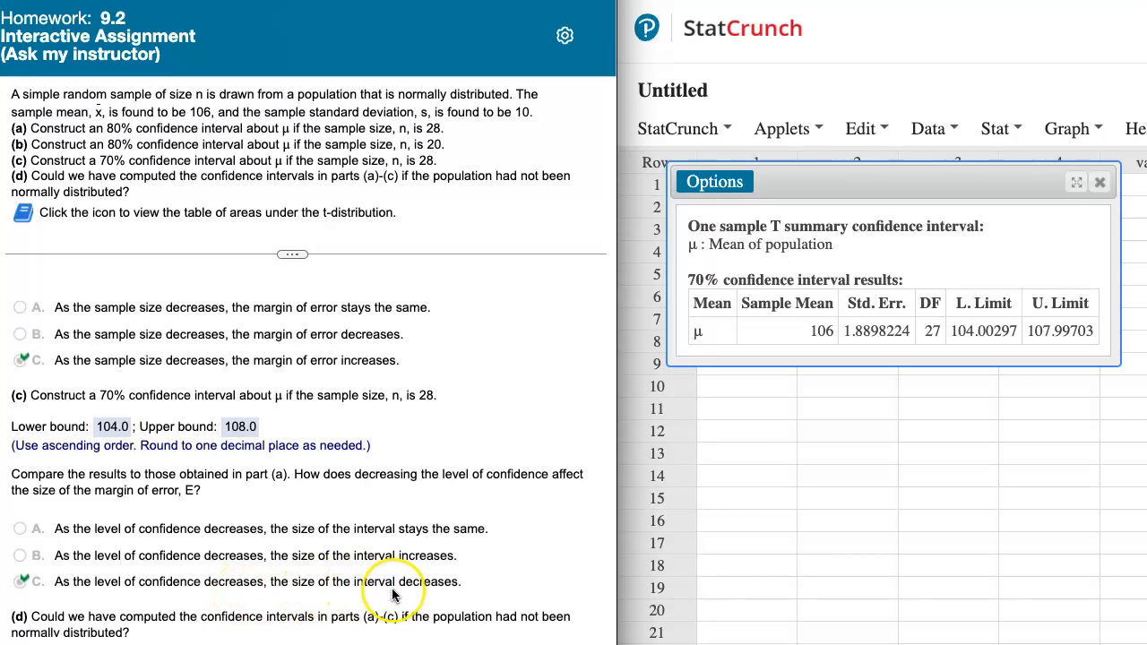
scroll(391, 590, down, 3)
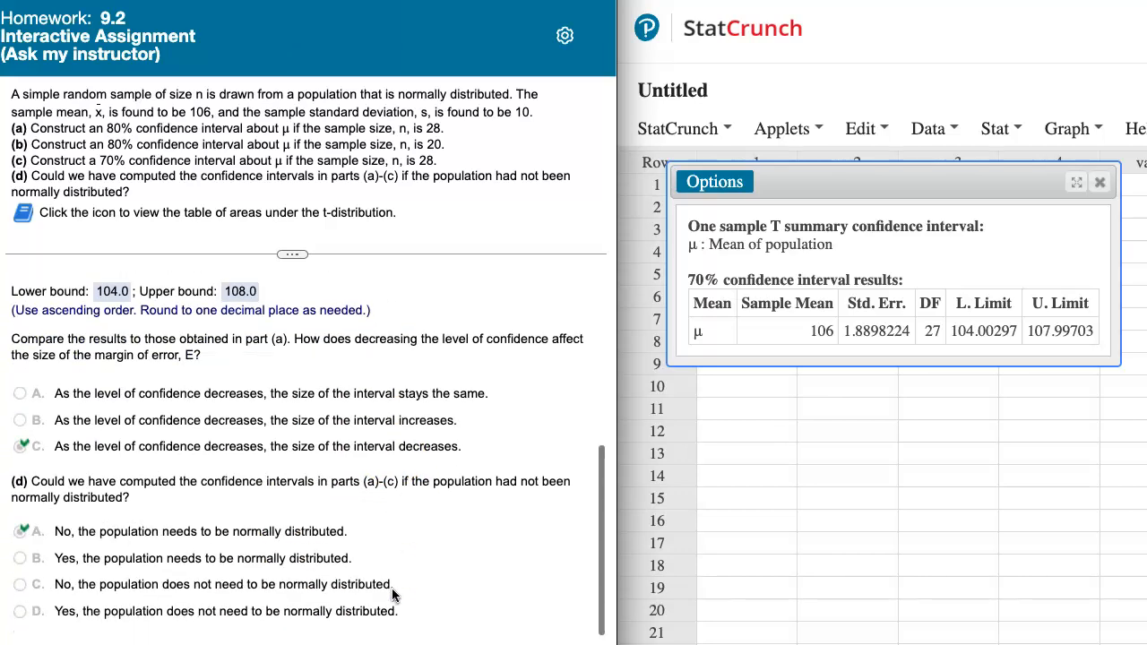